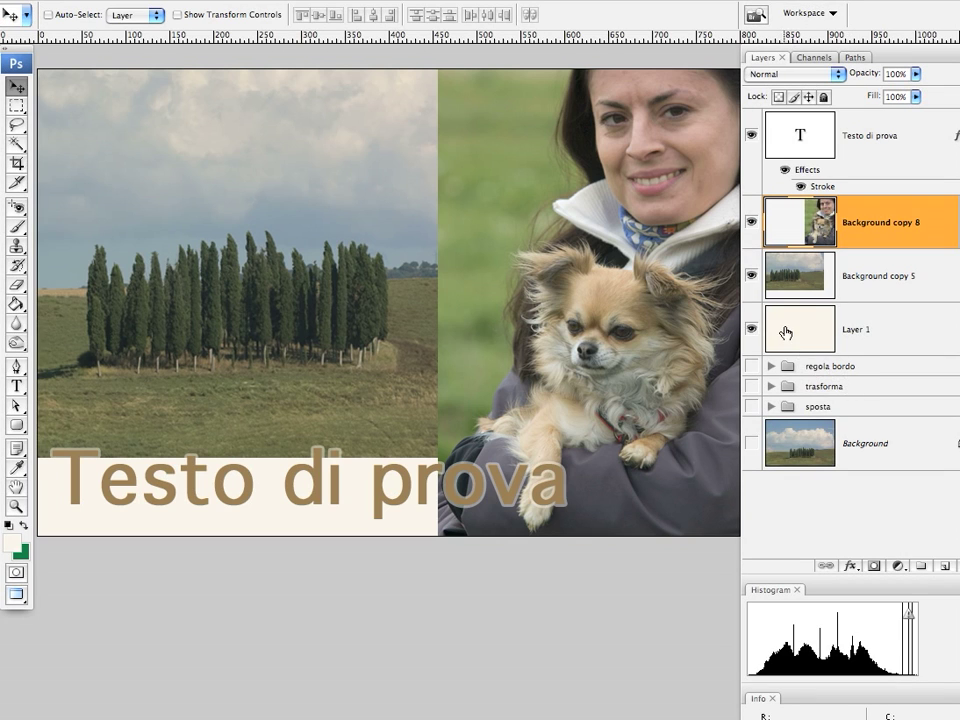
Add a white layer mask to the Background copy 8 woman-and-dog photo layer.
{"action": "left_click_drag", "start_coordinate": [788, 339], "coordinate": [786, 360]}
{"action": "left_click", "coordinate": [873, 567]}
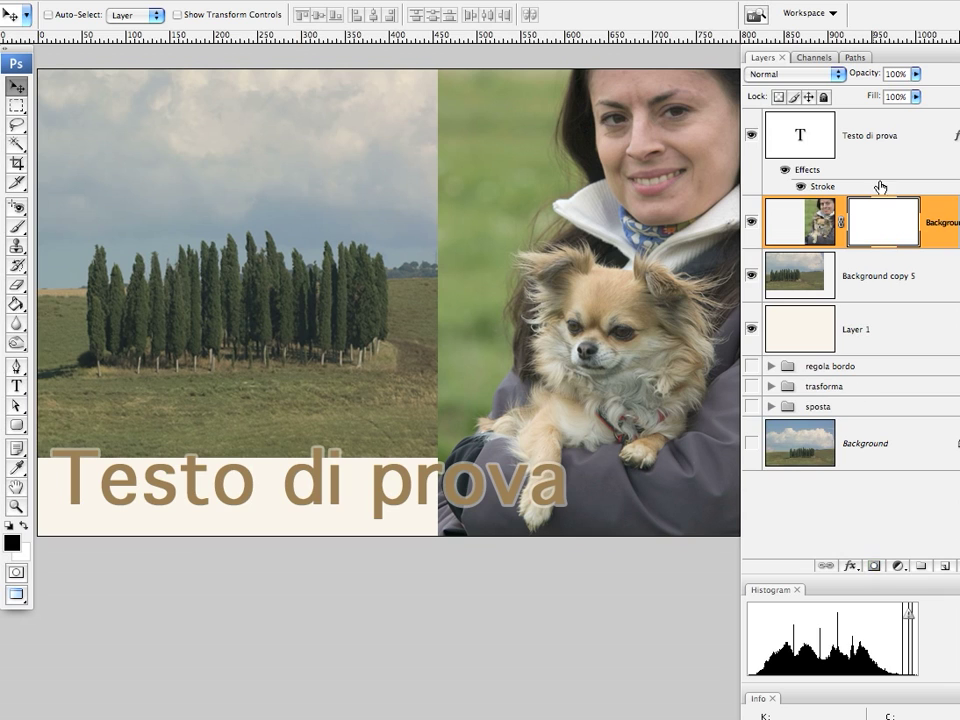
{"action": "left_click", "coordinate": [16, 304]}
Draw a black-to-white gradient on the photo's mask to fade its left edge into the landscape.
{"action": "left_click", "coordinate": [38, 300]}
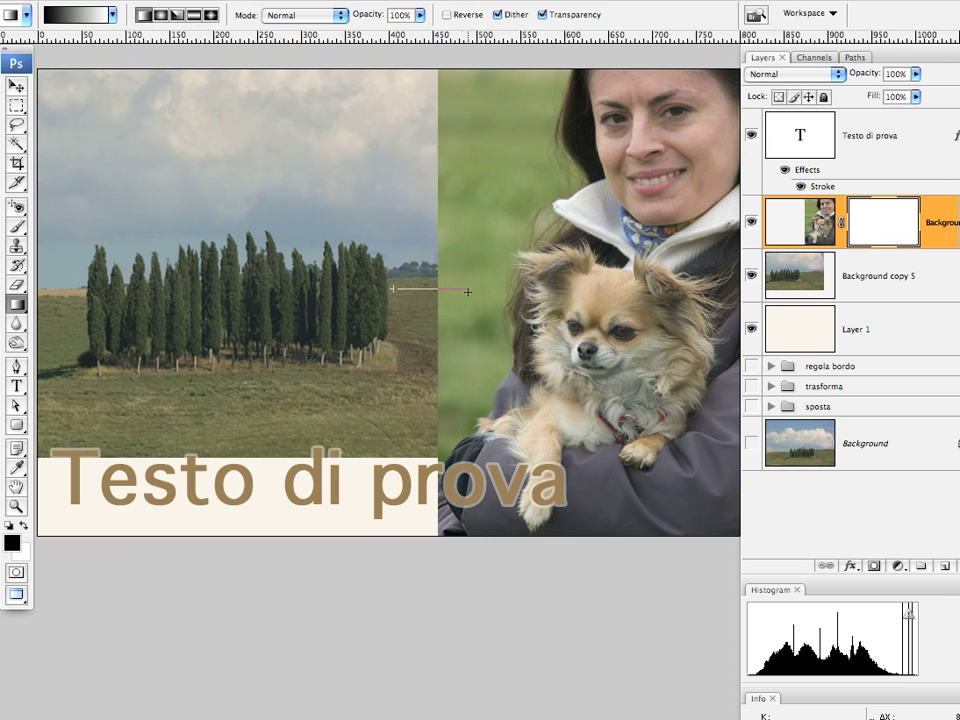
{"action": "left_click_drag", "start_coordinate": [490, 292], "coordinate": [490, 292]}
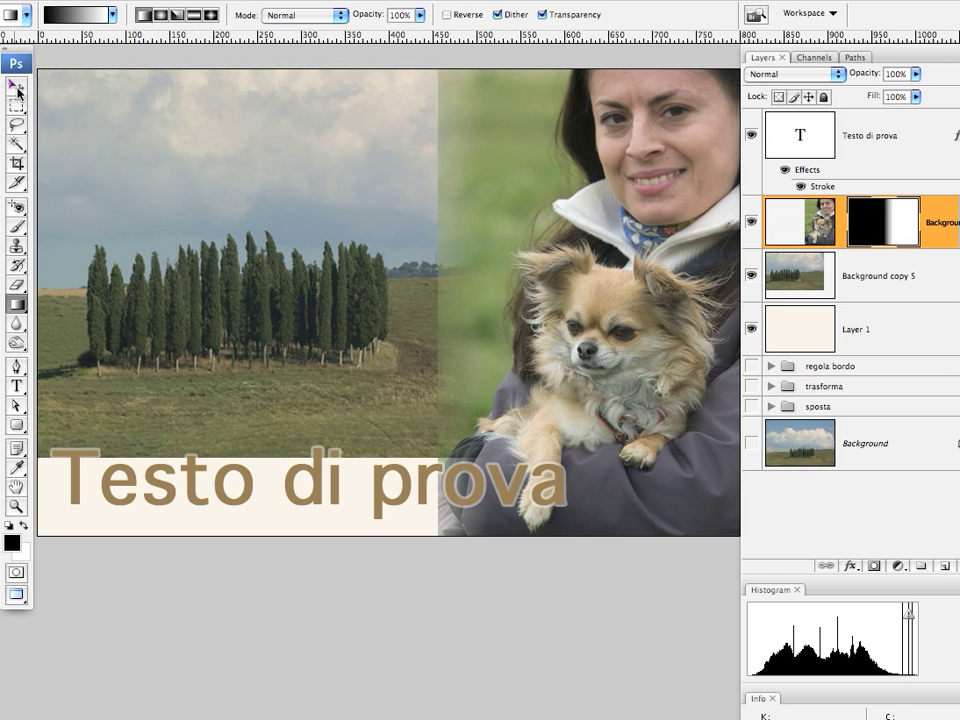
{"action": "left_click", "coordinate": [18, 87]}
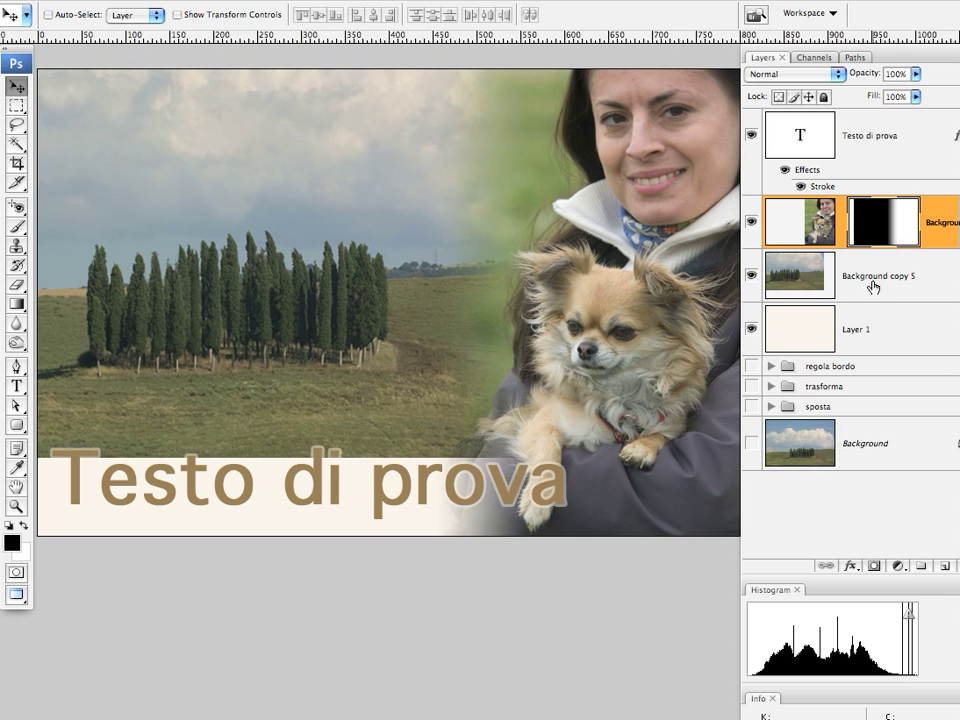
Mask Background copy 5 and draw a 20 px feathered rectangular selection around the cypresses.
{"action": "left_click", "coordinate": [790, 282]}
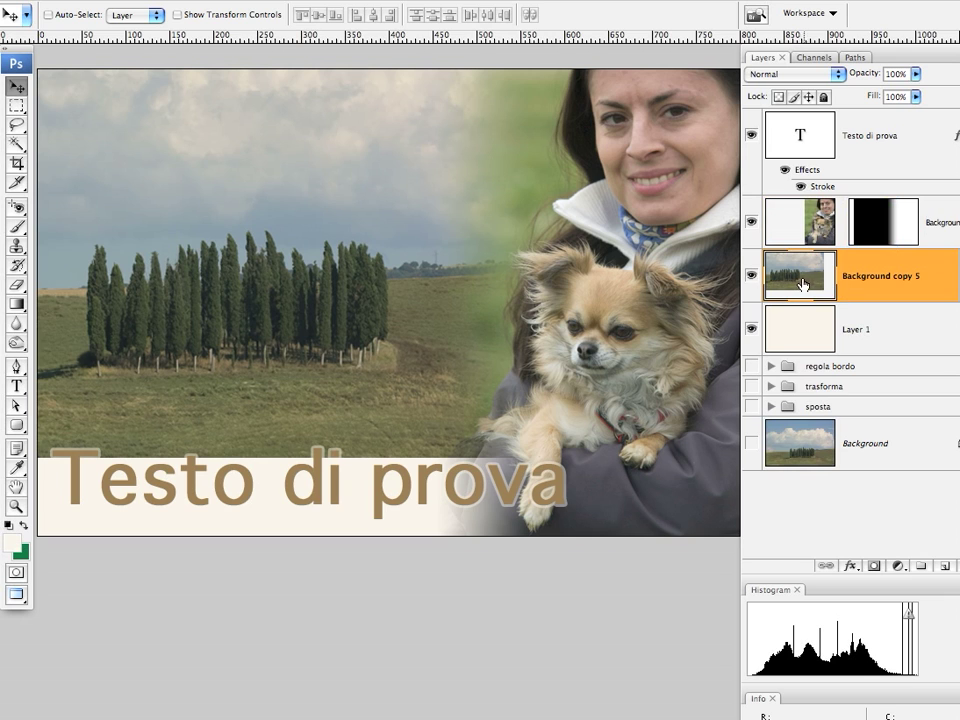
{"action": "left_click", "coordinate": [874, 566]}
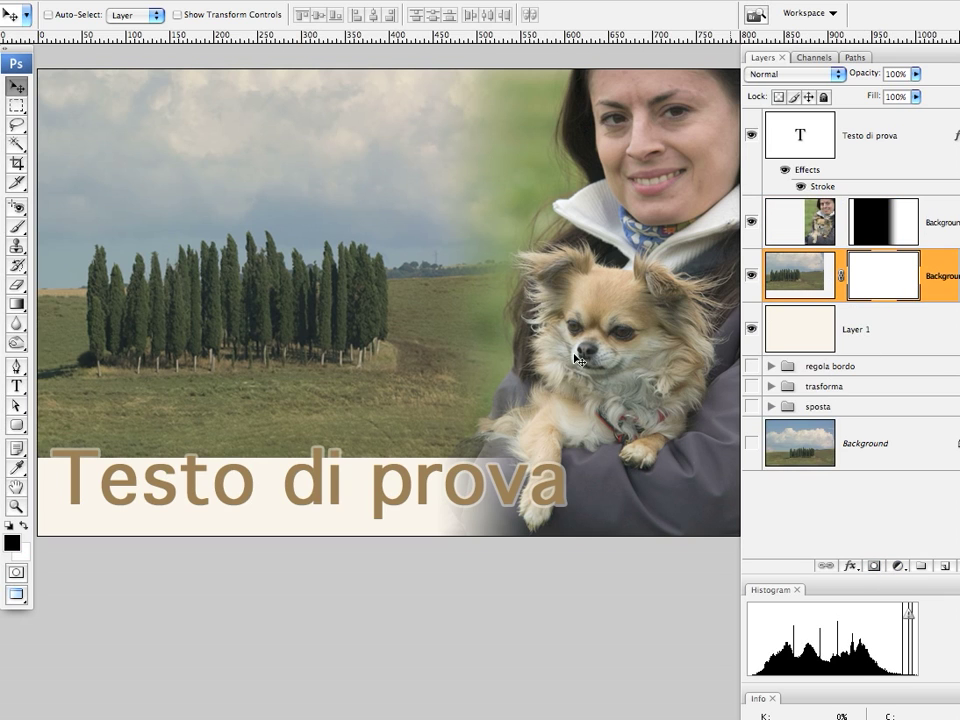
{"action": "left_click", "coordinate": [18, 106]}
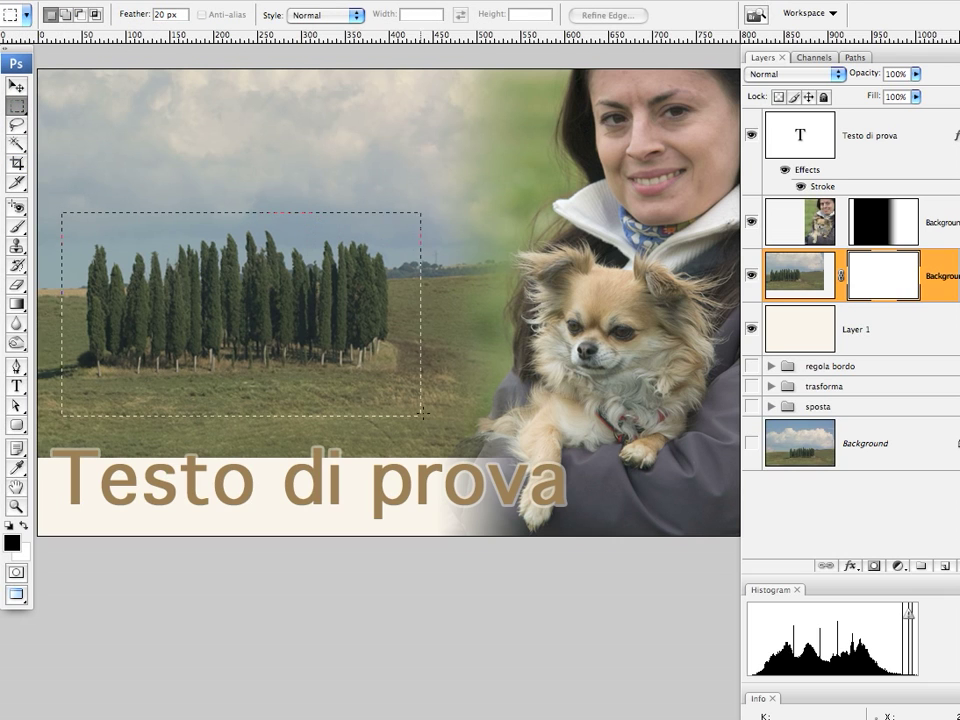
{"action": "left_click_drag", "start_coordinate": [225, 357], "coordinate": [413, 408]}
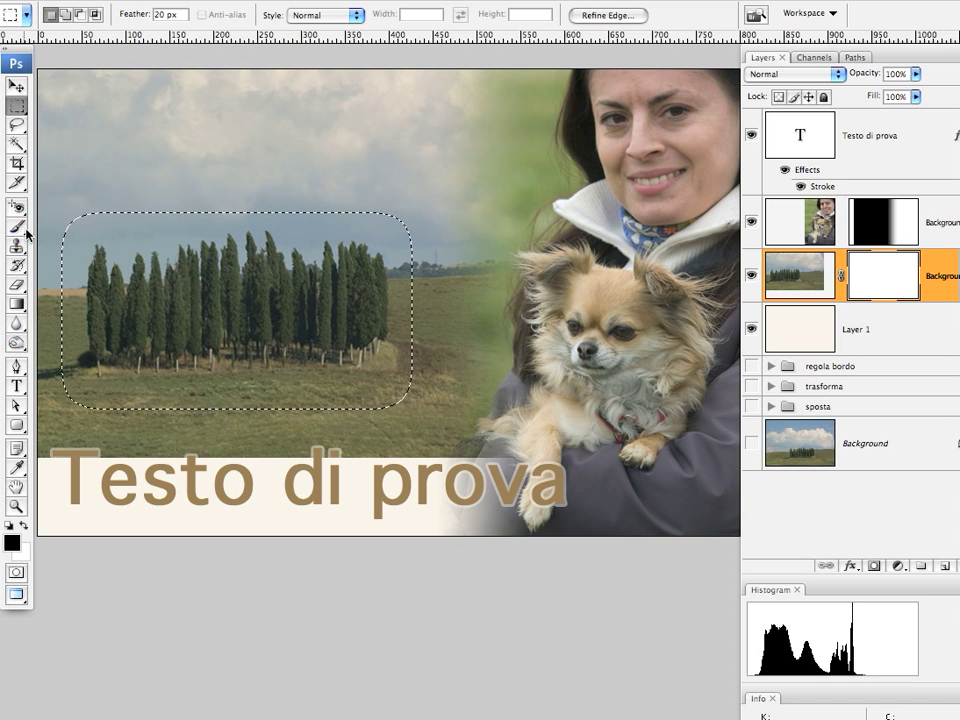
{"action": "left_click_drag", "start_coordinate": [16, 303], "coordinate": [40, 322]}
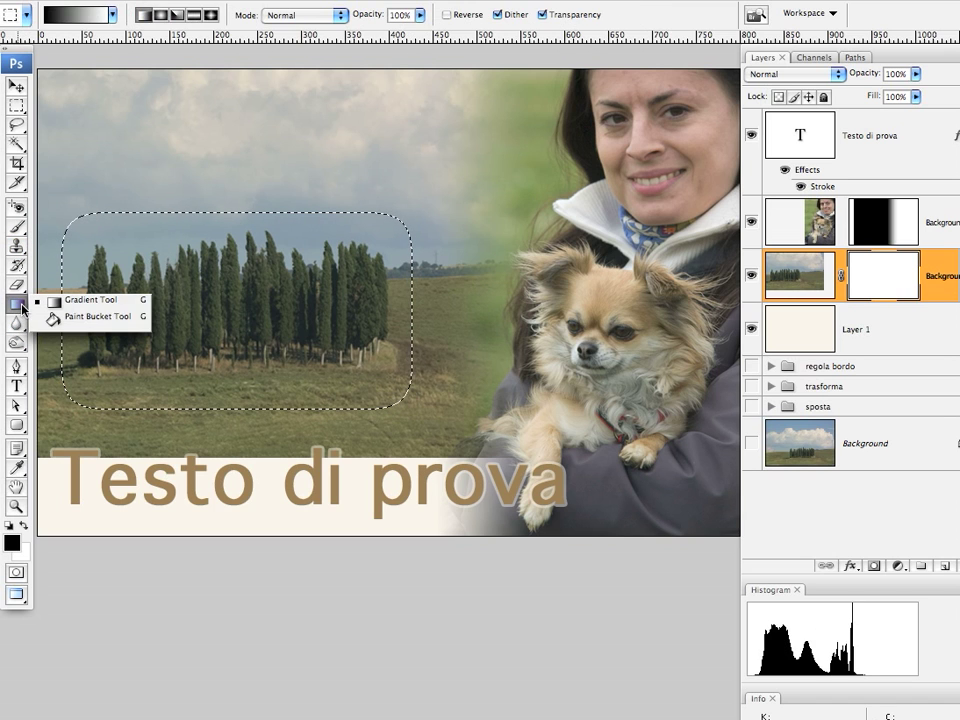
Fill the selection black on the landscape mask, deselect, and invert the mask.
{"action": "left_click", "coordinate": [40, 318]}
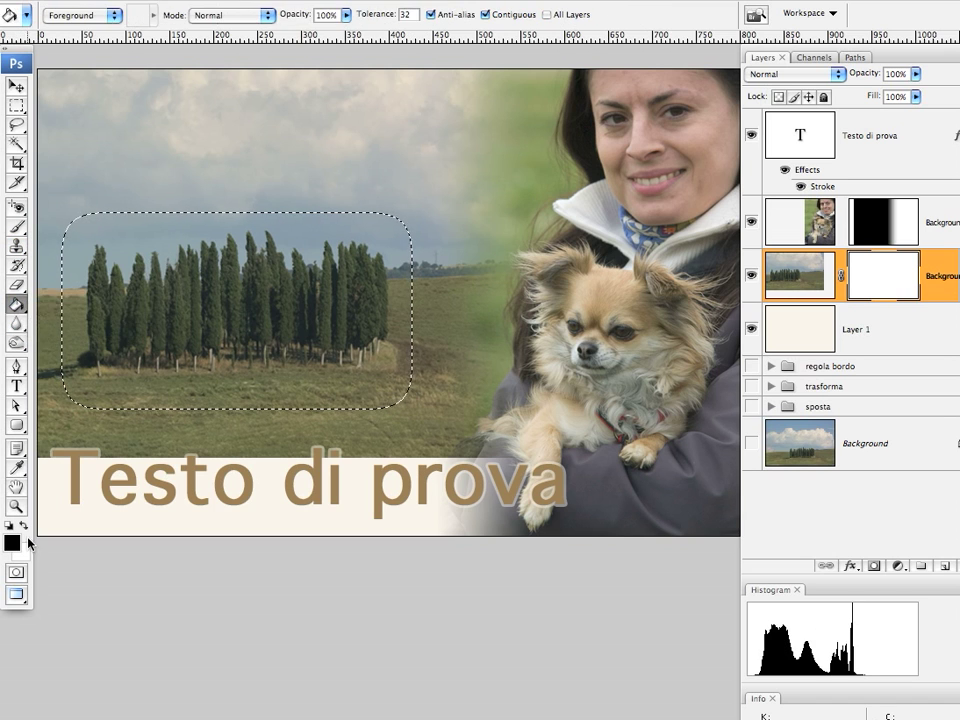
{"action": "left_click", "coordinate": [200, 323]}
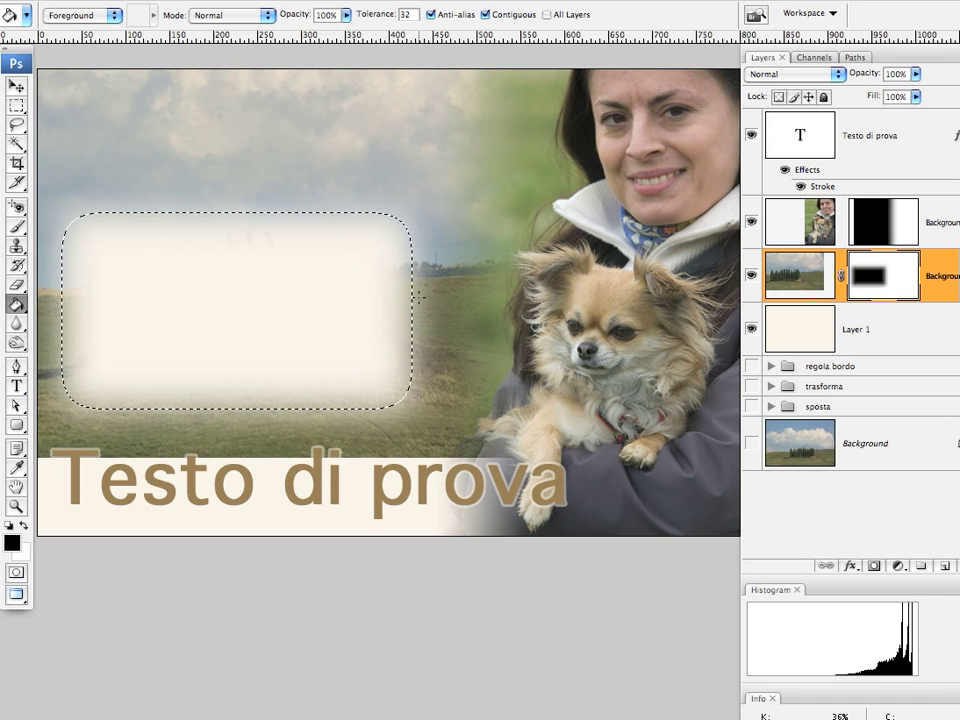
{"action": "key", "text": "ctrl+d"}
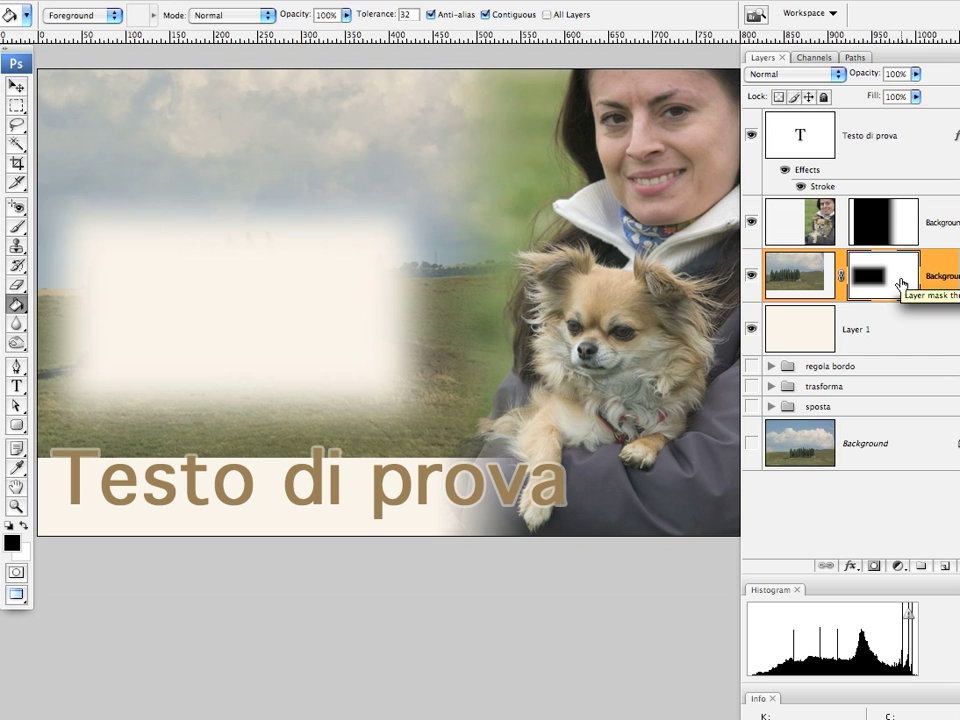
{"action": "key", "text": "ctrl+i"}
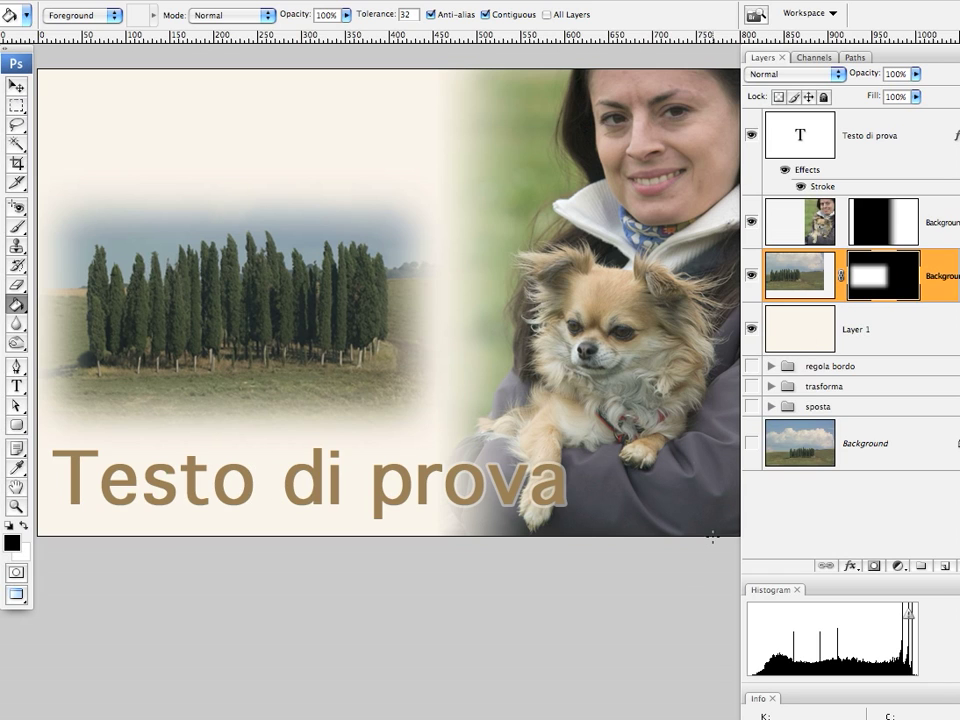
Show the landscape mask alone and preview Levels slider changes, then cancel them.
{"action": "left_click", "coordinate": [862, 285], "text": "alt"}
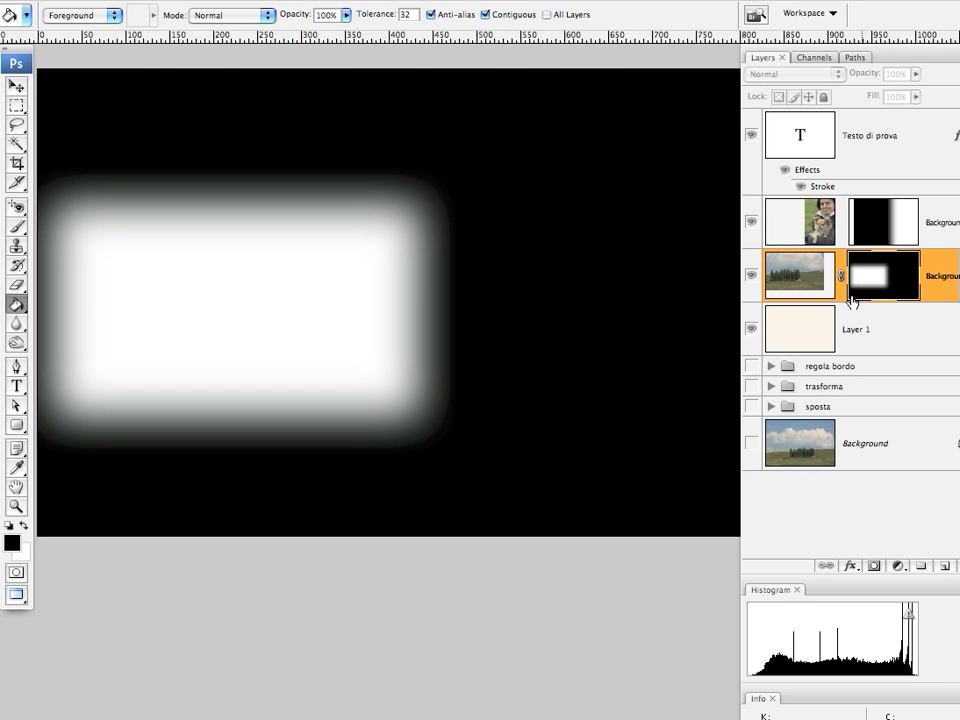
{"action": "key", "text": "ctrl+l"}
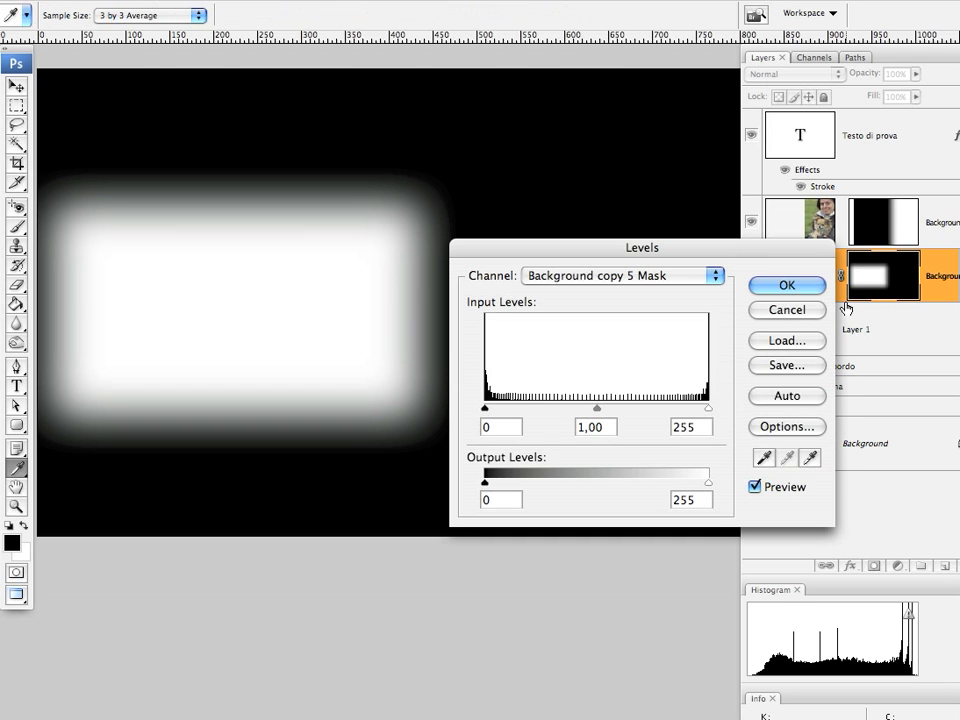
{"action": "left_click_drag", "start_coordinate": [598, 409], "coordinate": [542, 410]}
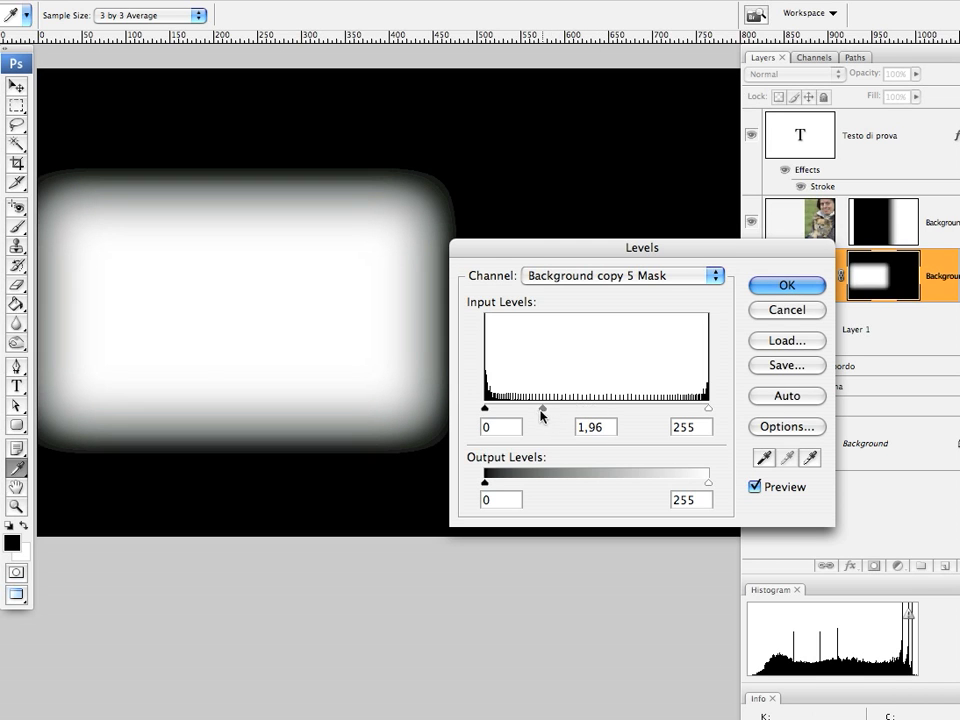
{"action": "mouse_move", "coordinate": [542, 413]}
{"action": "left_mouse_down"}
{"action": "mouse_move", "coordinate": [509, 413]}
{"action": "mouse_move", "coordinate": [630, 409]}
{"action": "left_mouse_up"}
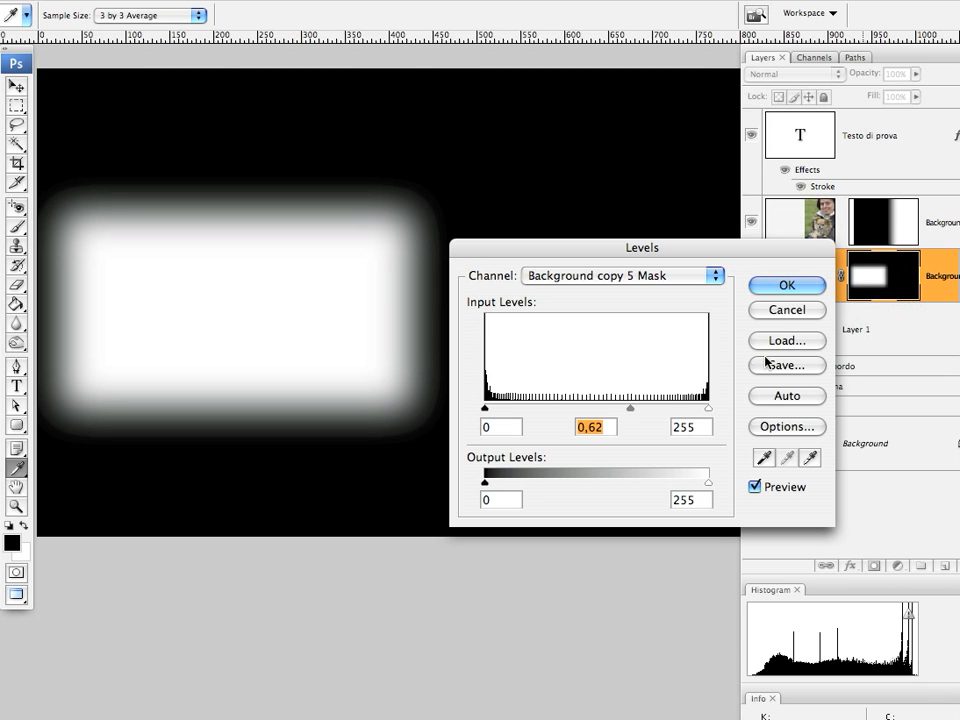
{"action": "left_click_drag", "start_coordinate": [630, 409], "coordinate": [478, 409]}
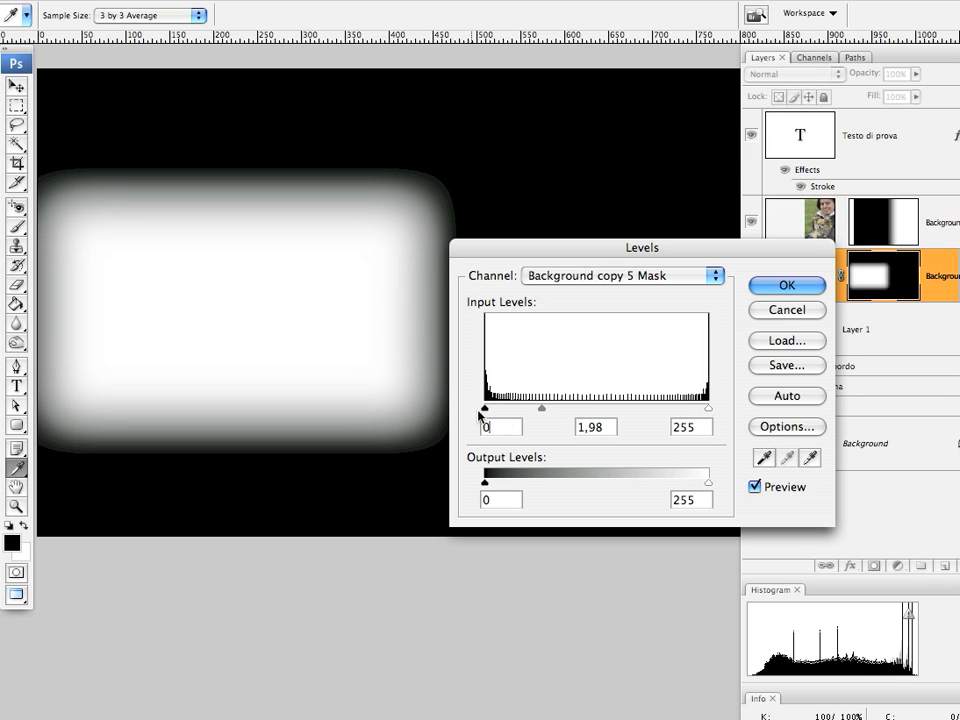
{"action": "mouse_move", "coordinate": [708, 408]}
{"action": "left_mouse_down"}
{"action": "mouse_move", "coordinate": [677, 411]}
{"action": "mouse_move", "coordinate": [694, 408]}
{"action": "left_mouse_up"}
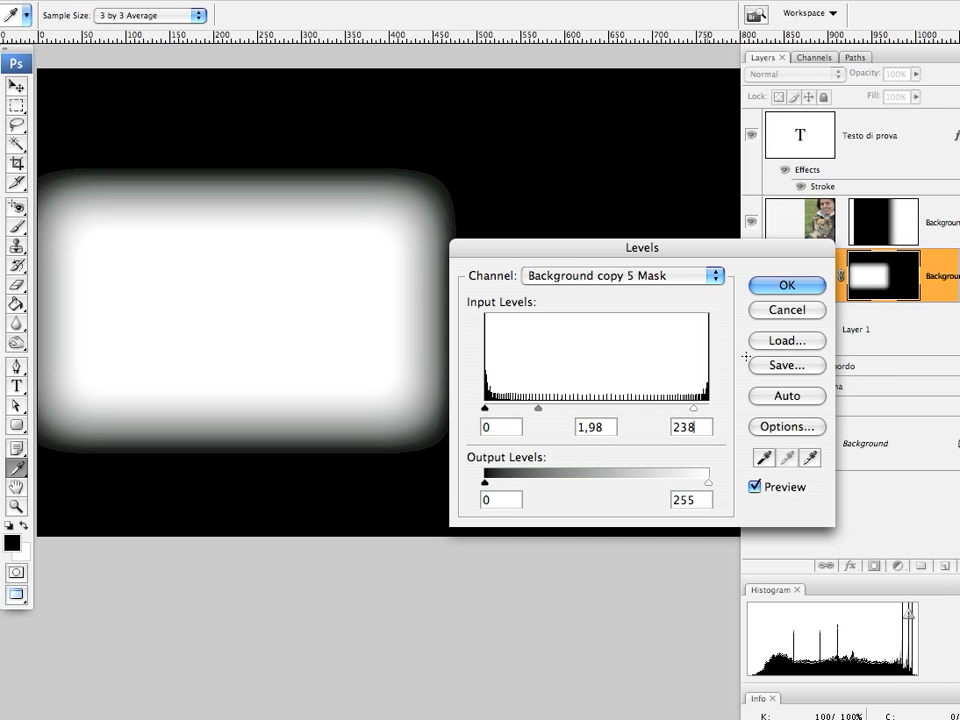
{"action": "left_click", "coordinate": [787, 311]}
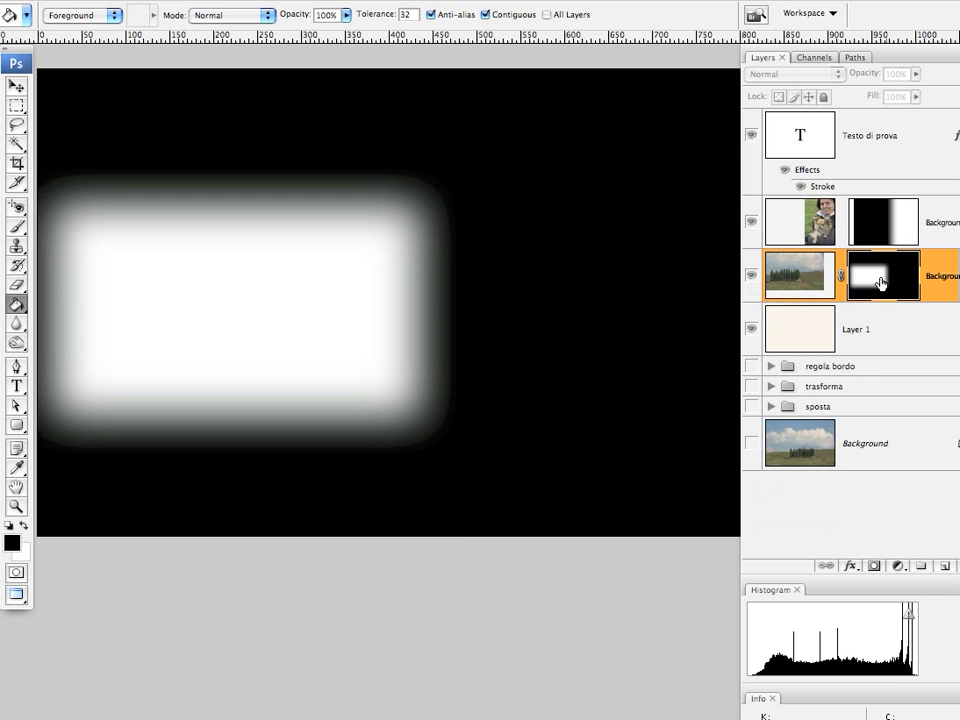
Back in the composite view, apply Levels 0, 2,37 and 228 to the landscape mask.
{"action": "left_click", "coordinate": [868, 284], "text": "alt"}
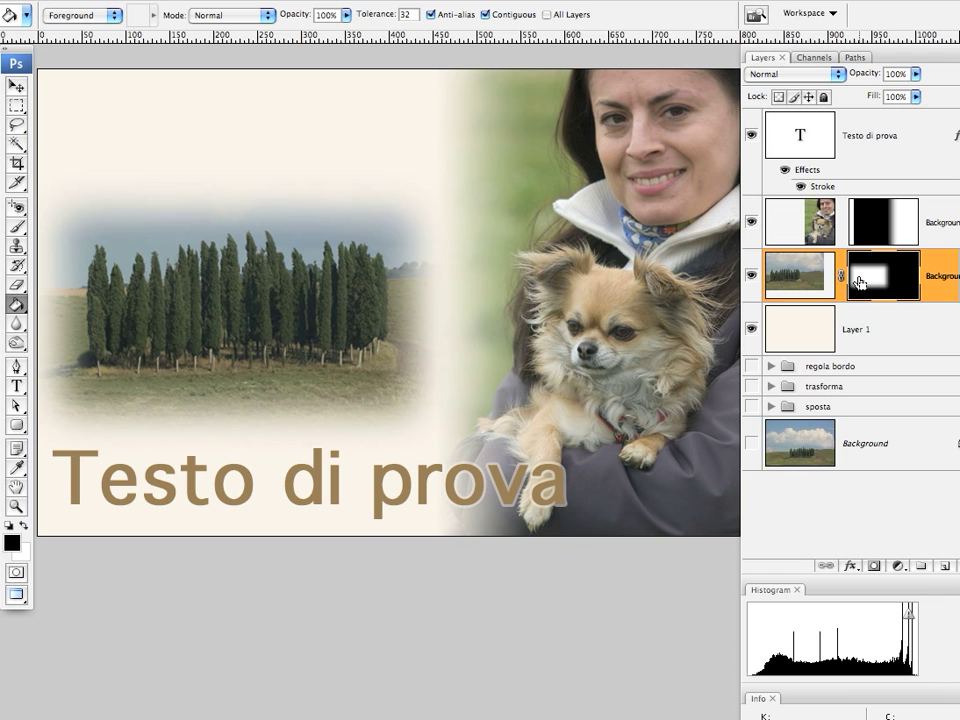
{"action": "key", "text": "ctrl+l"}
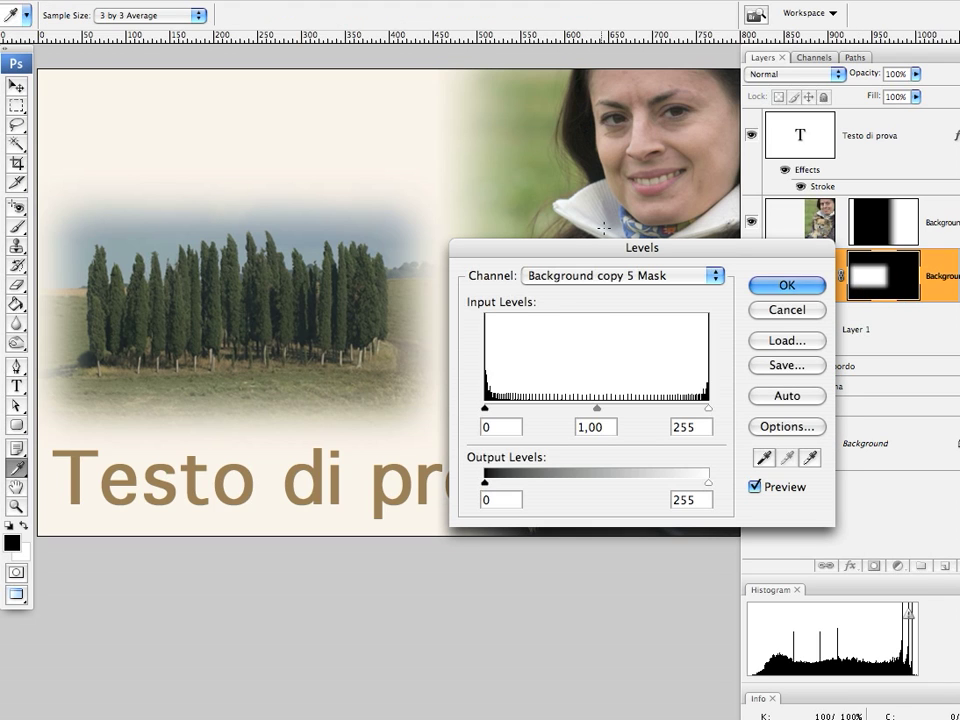
{"action": "left_click_drag", "start_coordinate": [597, 408], "coordinate": [527, 411]}
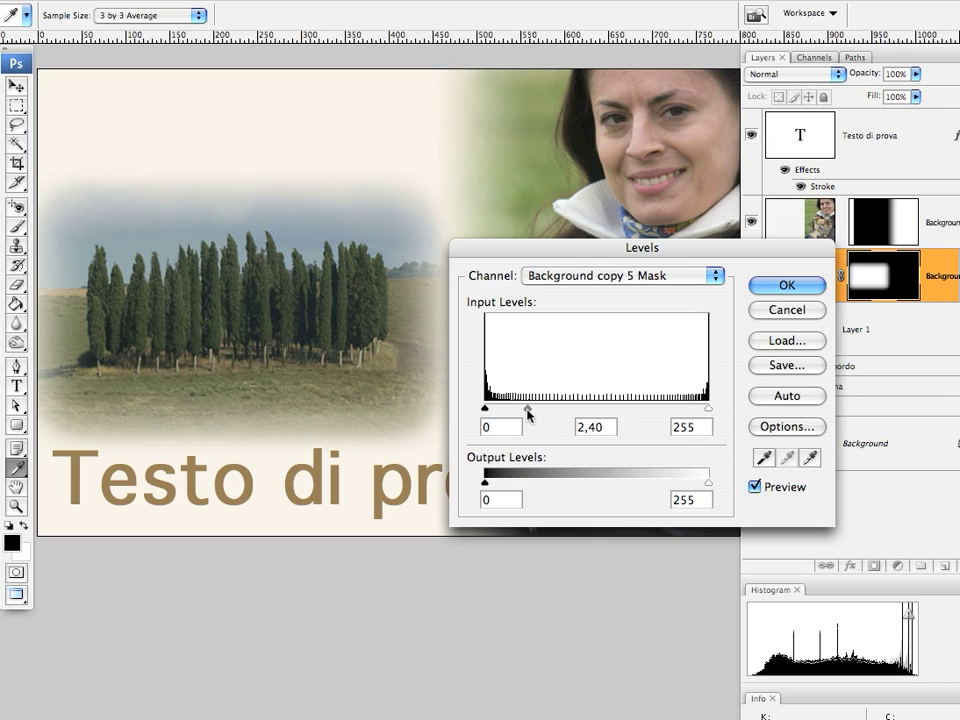
{"action": "left_click", "coordinate": [583, 422]}
{"action": "left_click_drag", "start_coordinate": [709, 409], "coordinate": [685, 409]}
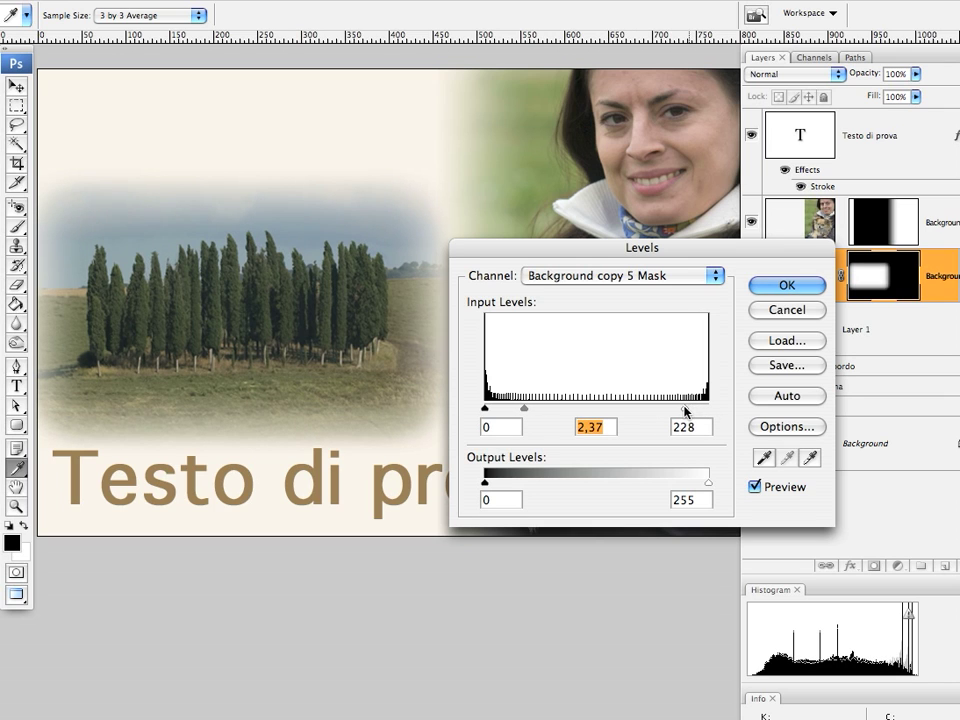
{"action": "left_click", "coordinate": [805, 284]}
{"action": "key", "text": "g"}
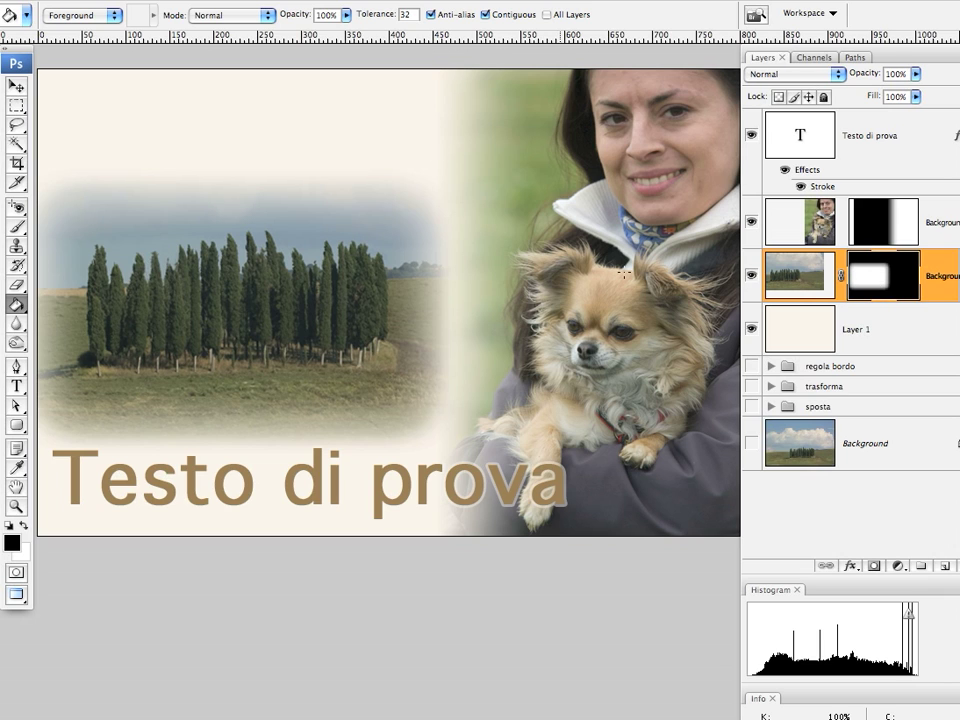
{"action": "left_click", "coordinate": [810, 216]}
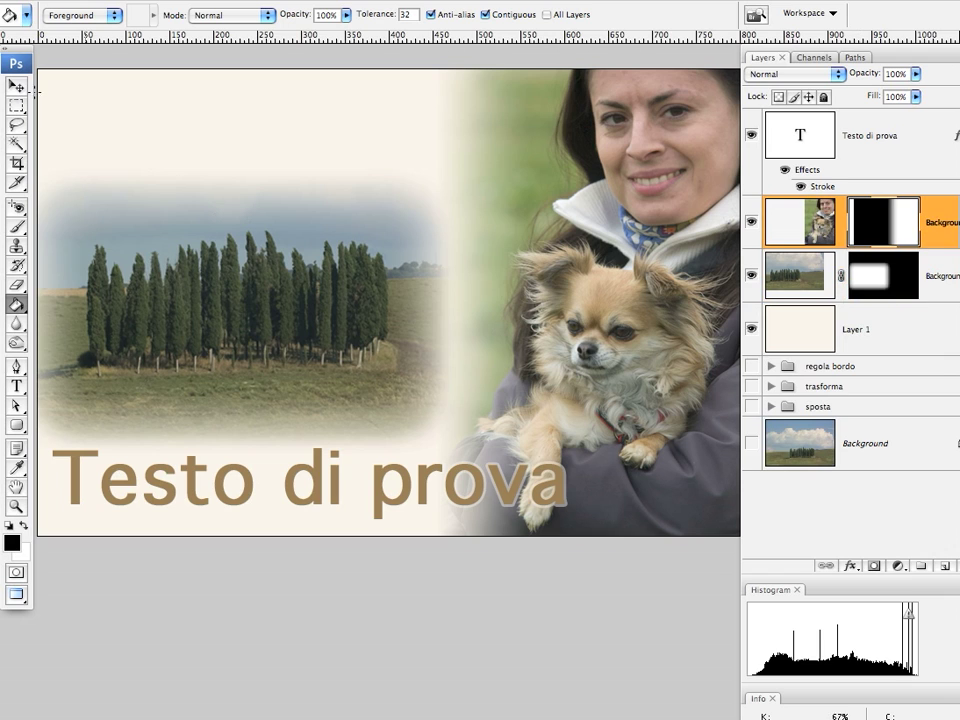
Blur the cypress landscape's layer mask with a 20-pixel Gaussian Blur radius.
{"action": "left_click", "coordinate": [17, 88]}
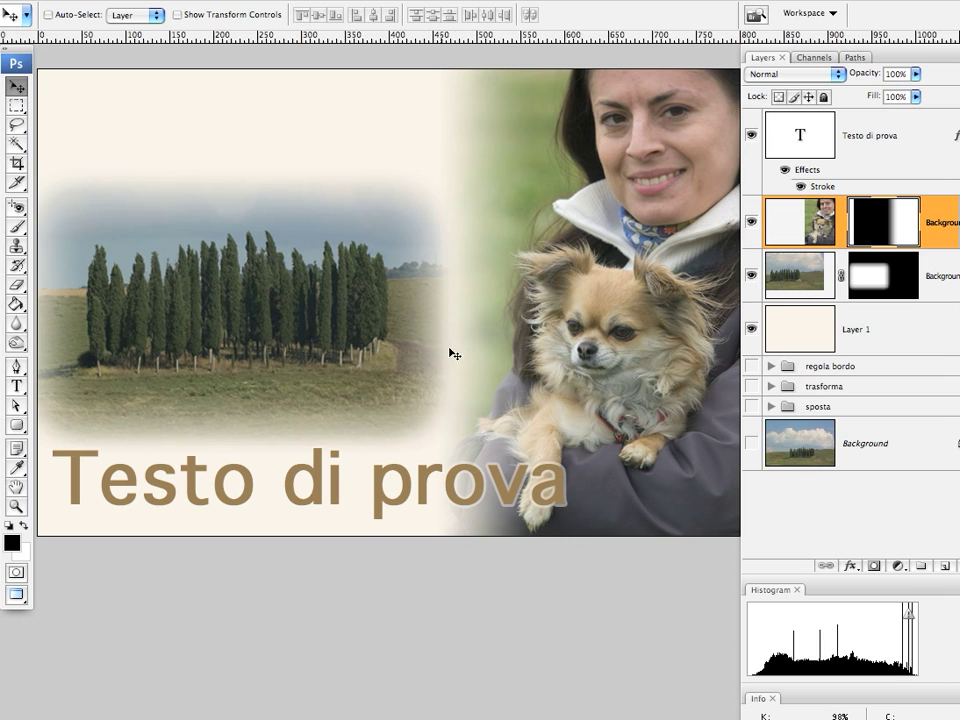
{"action": "left_click", "coordinate": [876, 286]}
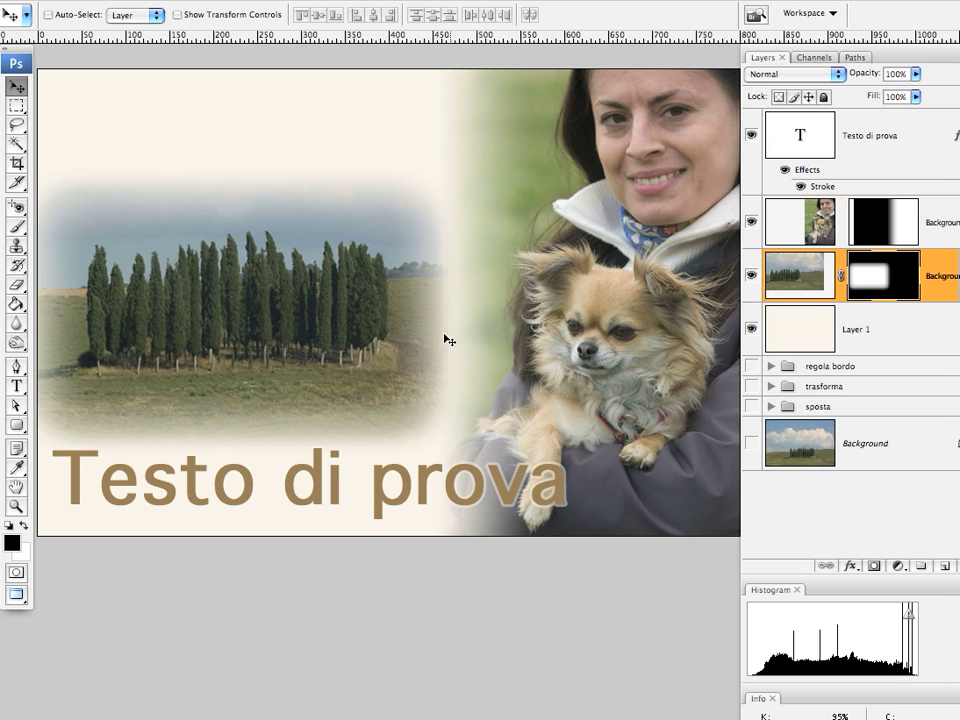
{"action": "left_click", "coordinate": [355, 0]}
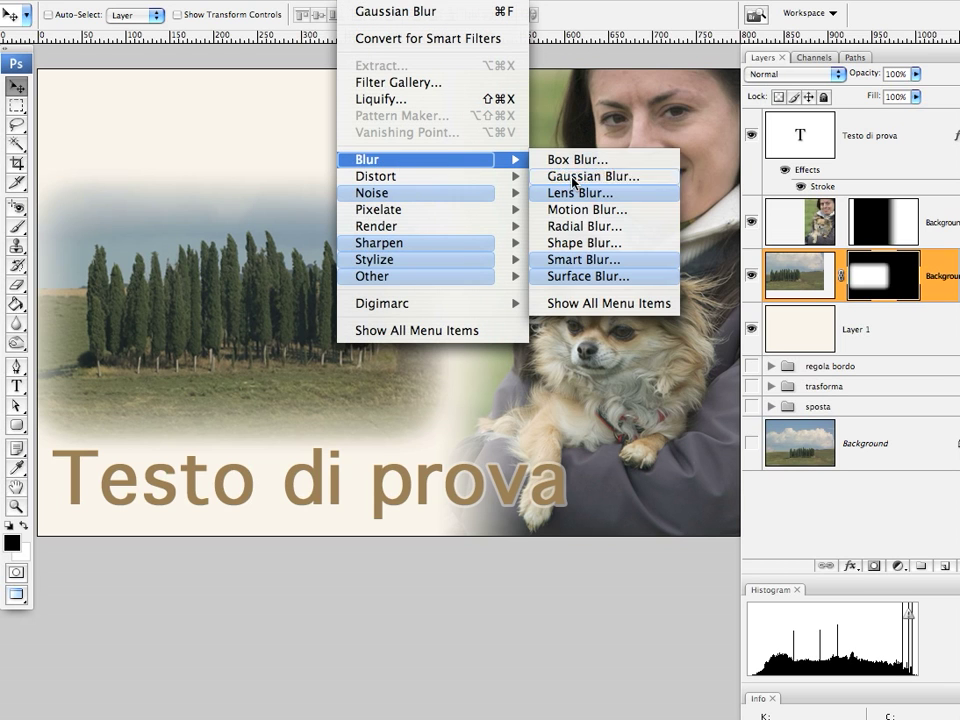
{"action": "mouse_move", "coordinate": [415, 159]}
{"action": "left_click", "coordinate": [560, 177]}
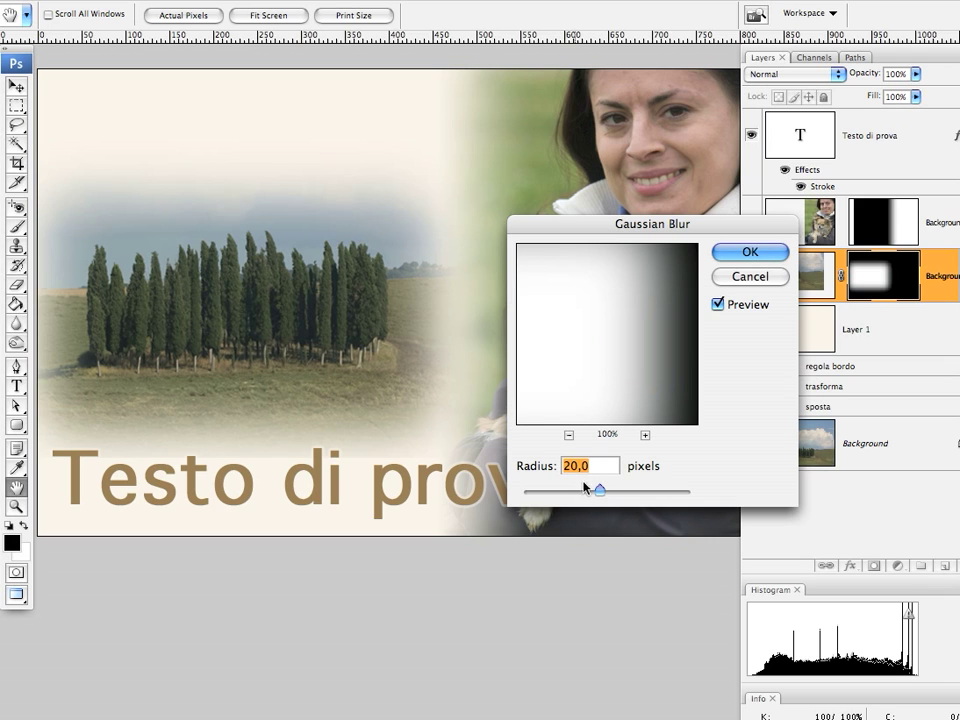
{"action": "left_click_drag", "start_coordinate": [600, 491], "coordinate": [541, 491]}
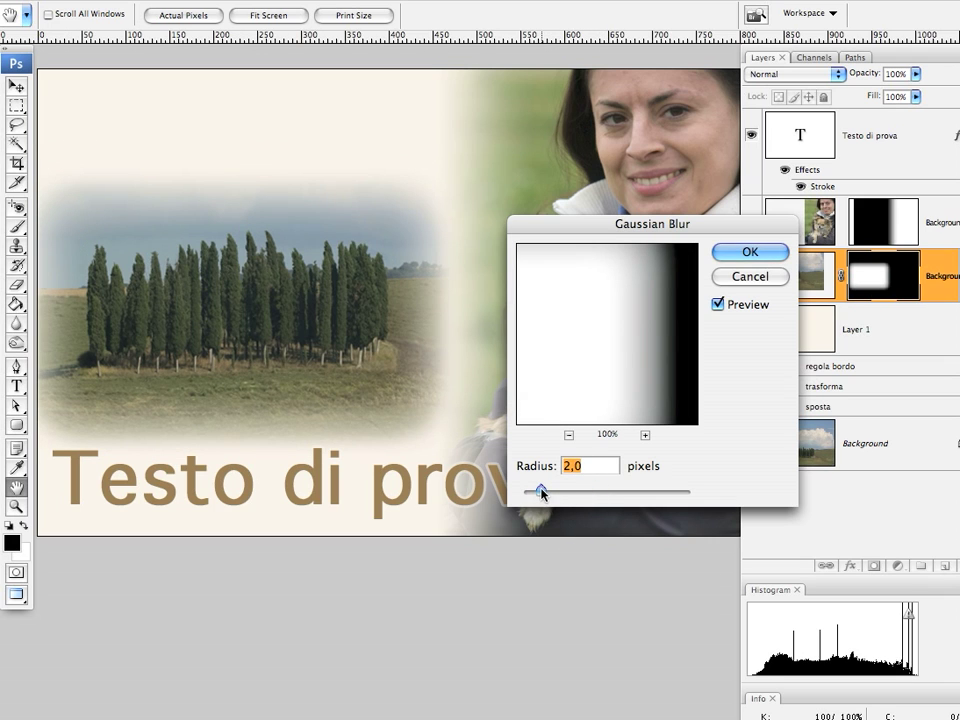
{"action": "type", "text": "20"}
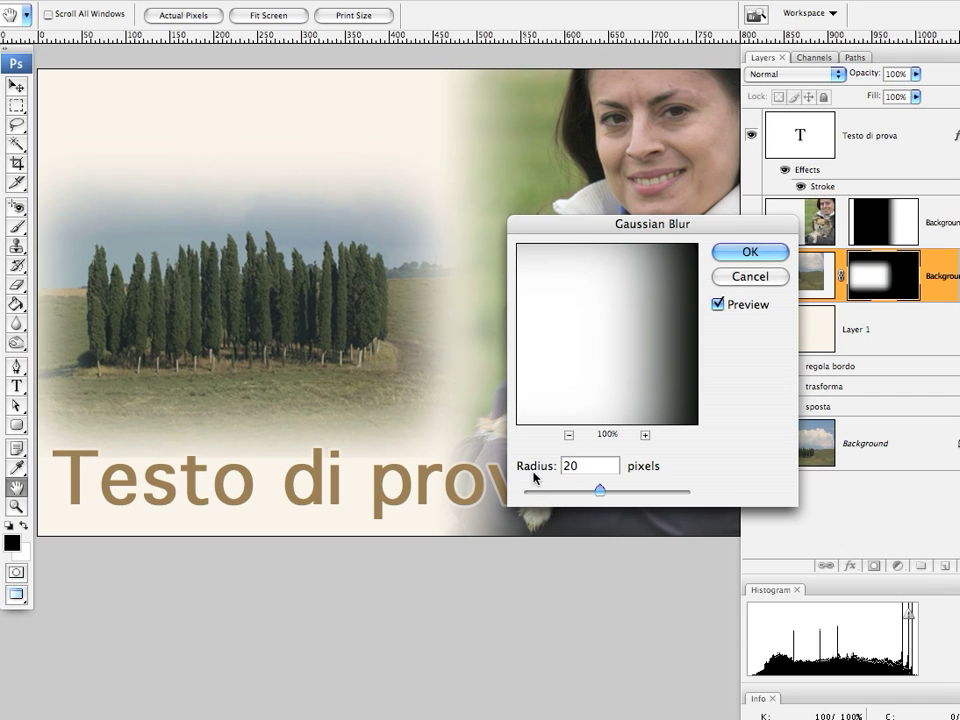
{"action": "left_click_drag", "start_coordinate": [576, 466], "coordinate": [557, 470]}
{"action": "type", "text": "40"}
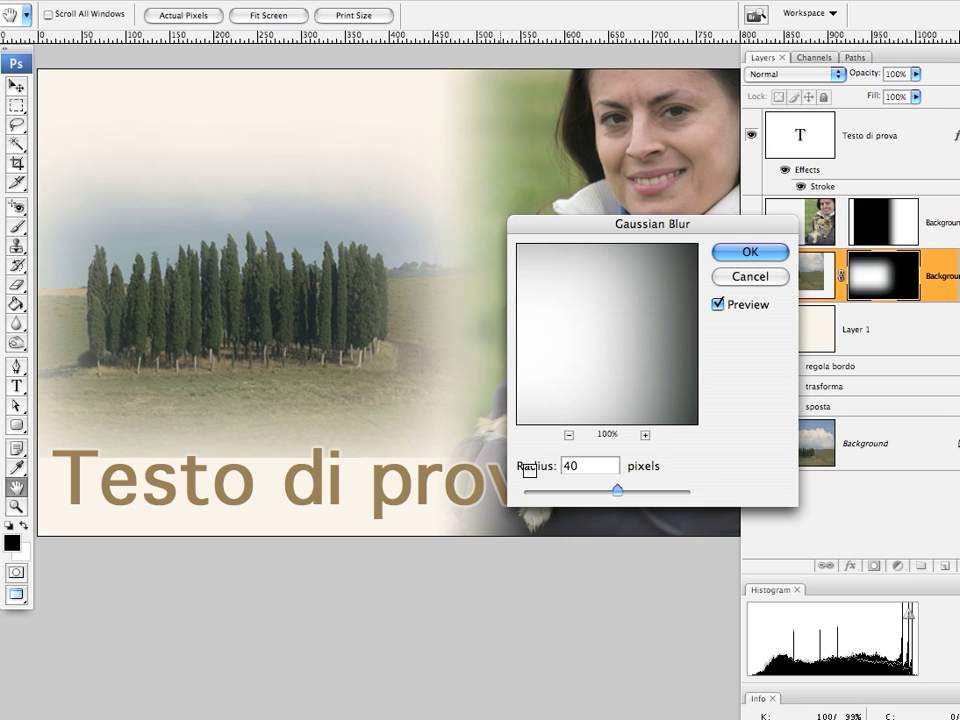
{"action": "double_click", "coordinate": [575, 465]}
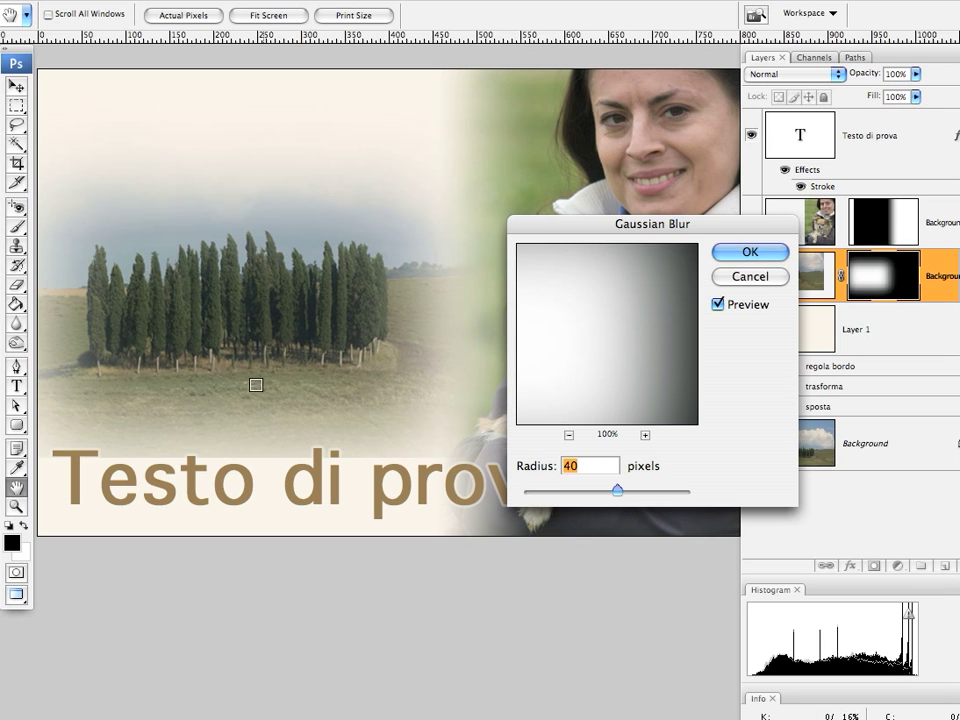
{"action": "type", "text": "20"}
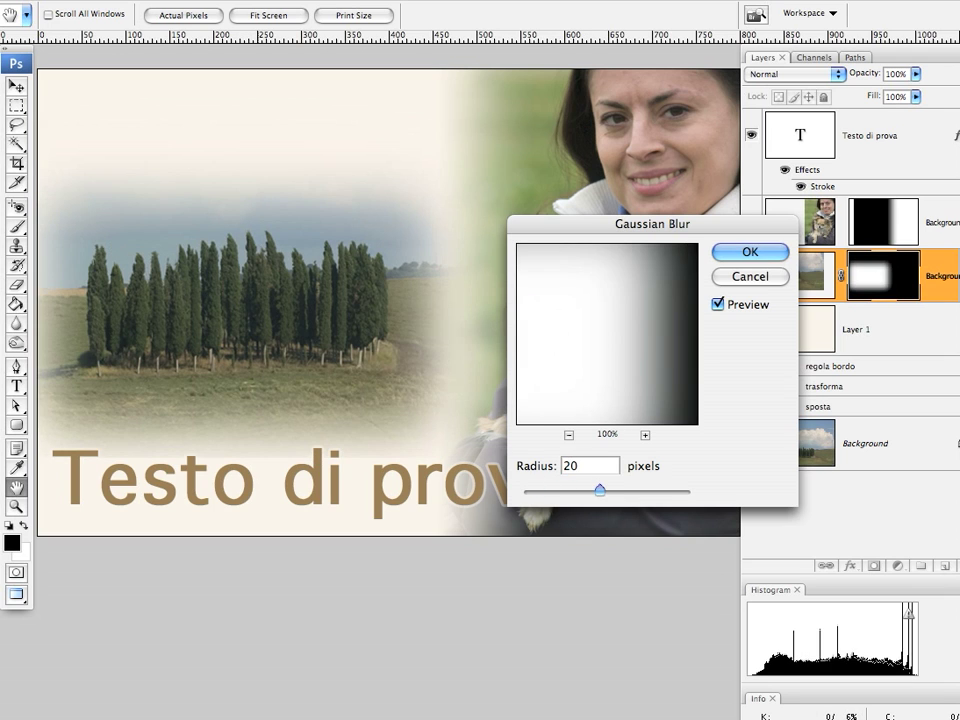
{"action": "left_click", "coordinate": [750, 253]}
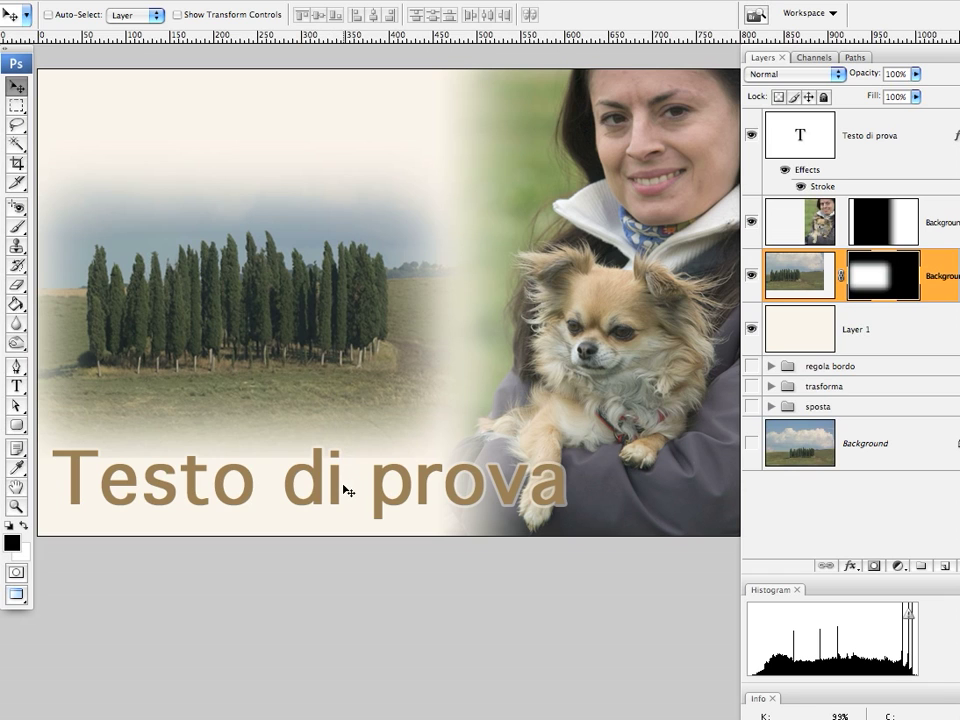
Free-transform the landscape to 95.3% height by lifting its bottom edge in two passes.
{"action": "key", "text": "ctrl+t"}
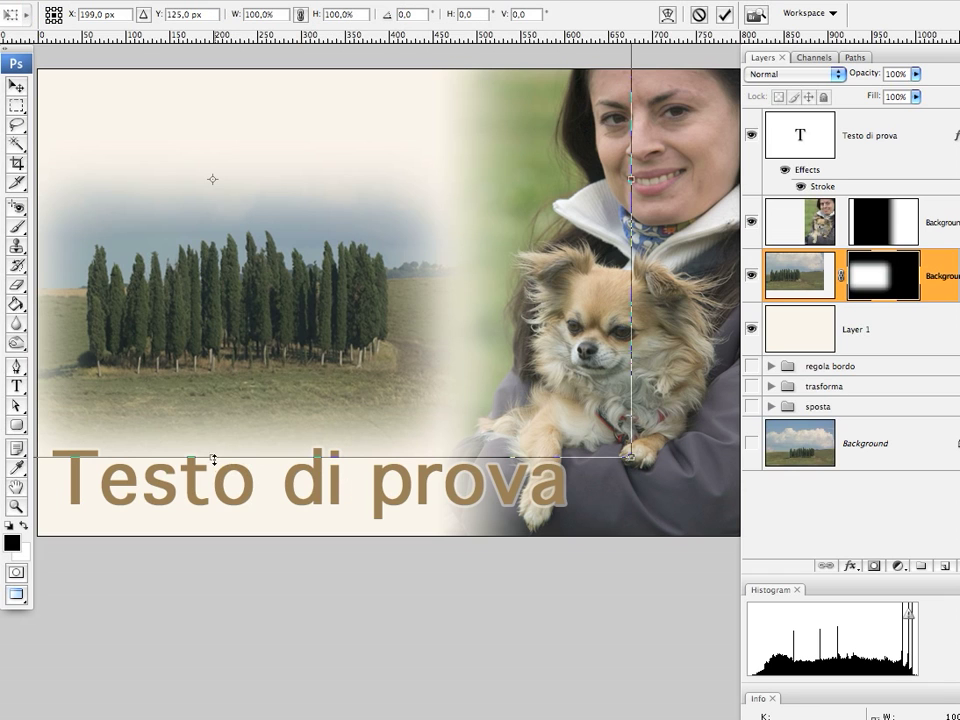
{"action": "left_click_drag", "start_coordinate": [213, 455], "coordinate": [213, 450]}
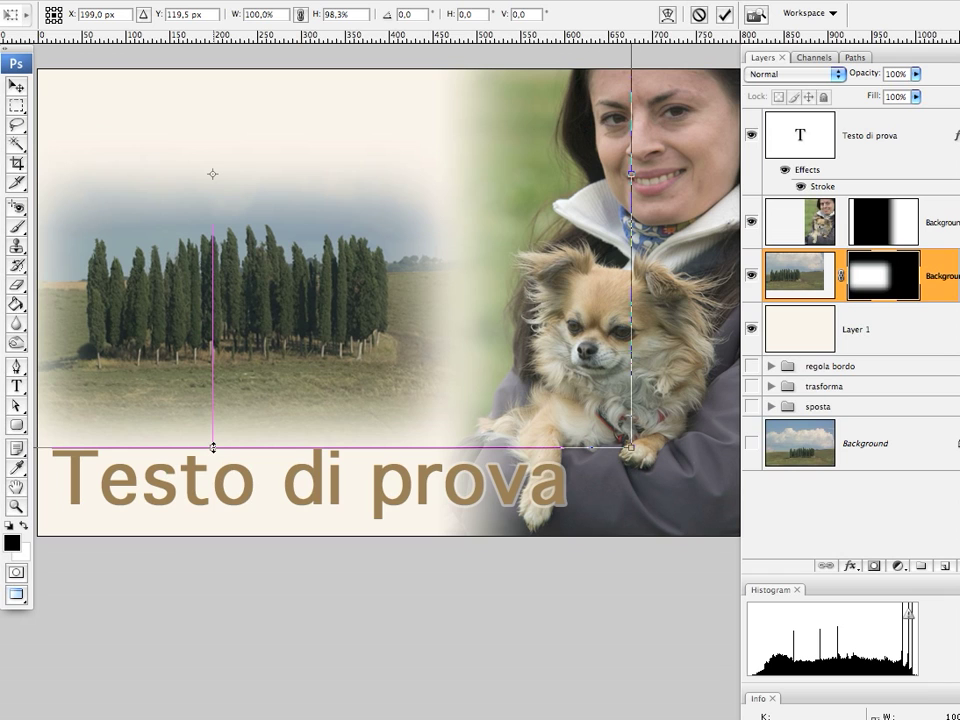
{"action": "left_click_drag", "start_coordinate": [212, 447], "coordinate": [212, 448]}
{"action": "key", "text": "Return"}
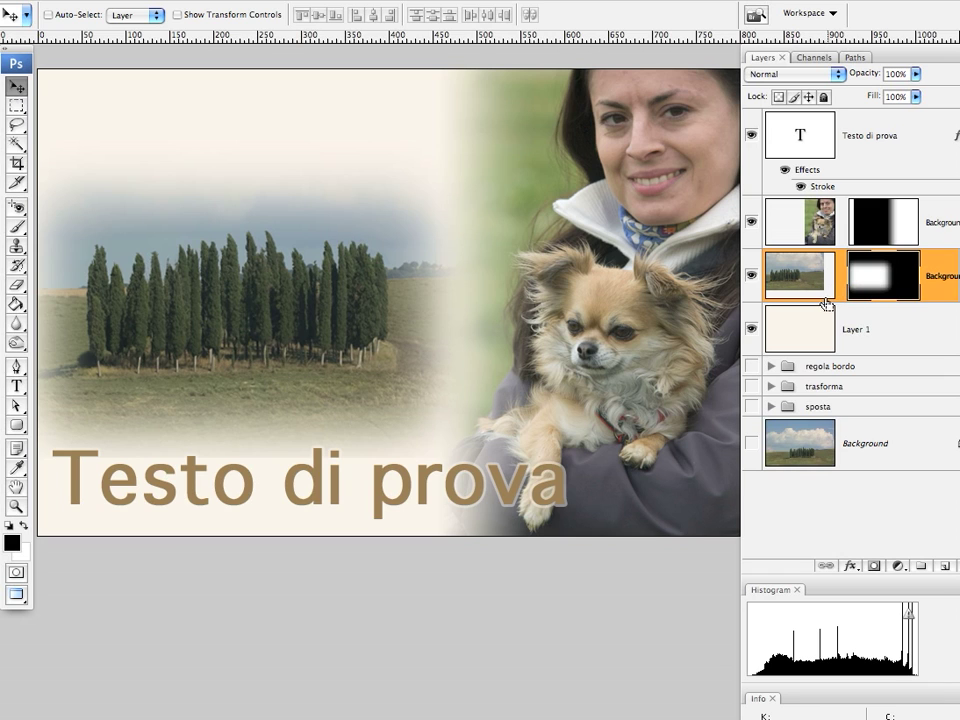
{"action": "key", "text": "ctrl+t"}
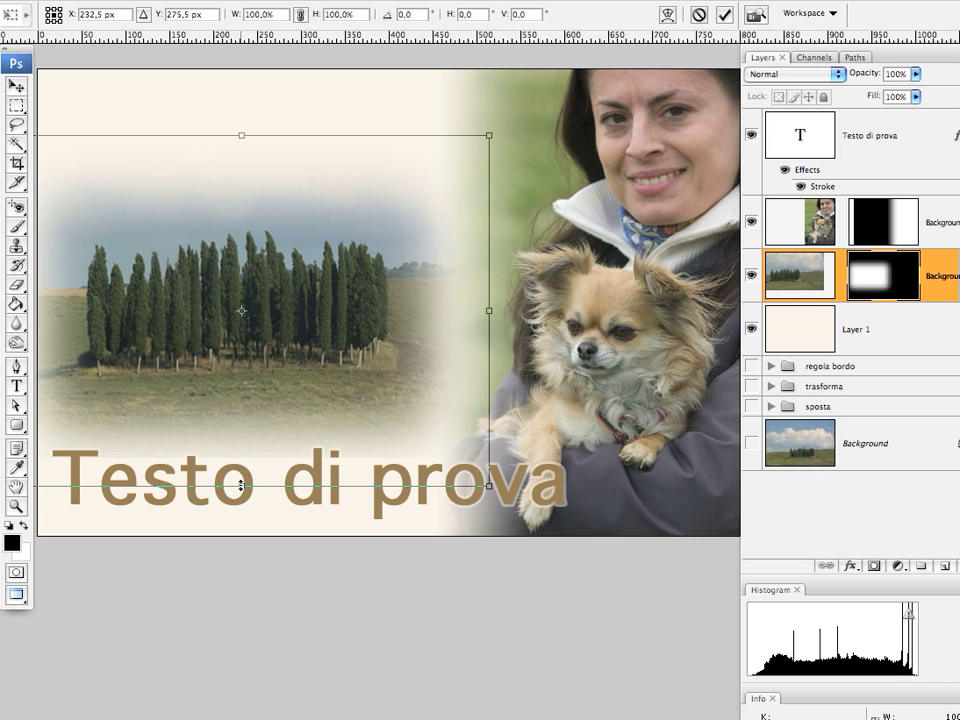
{"action": "left_click_drag", "start_coordinate": [241, 485], "coordinate": [241, 467]}
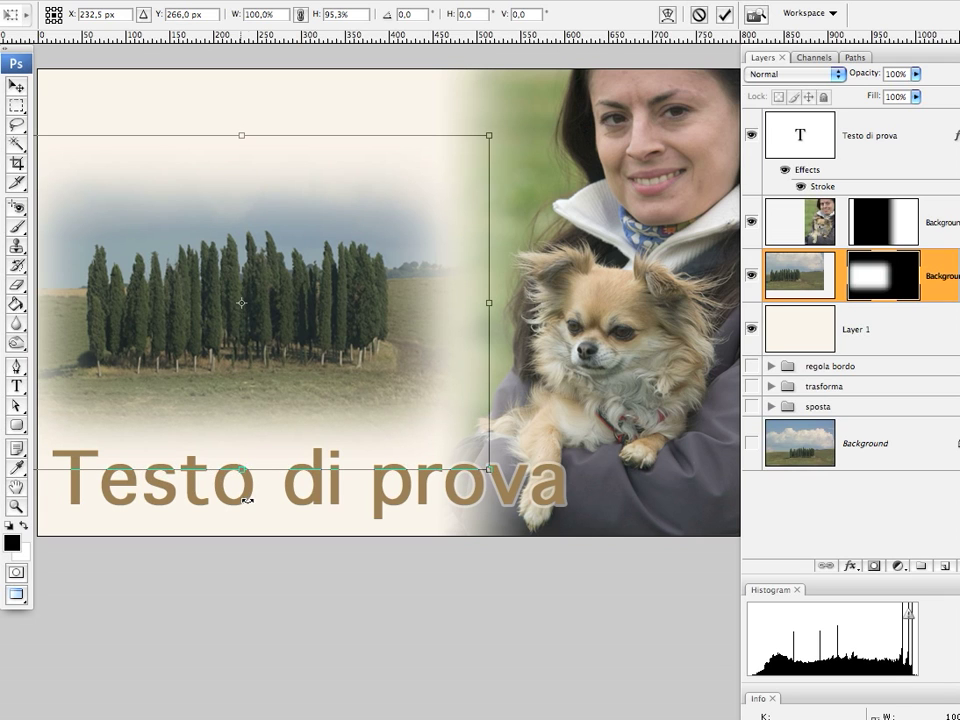
{"action": "left_click", "coordinate": [724, 14]}
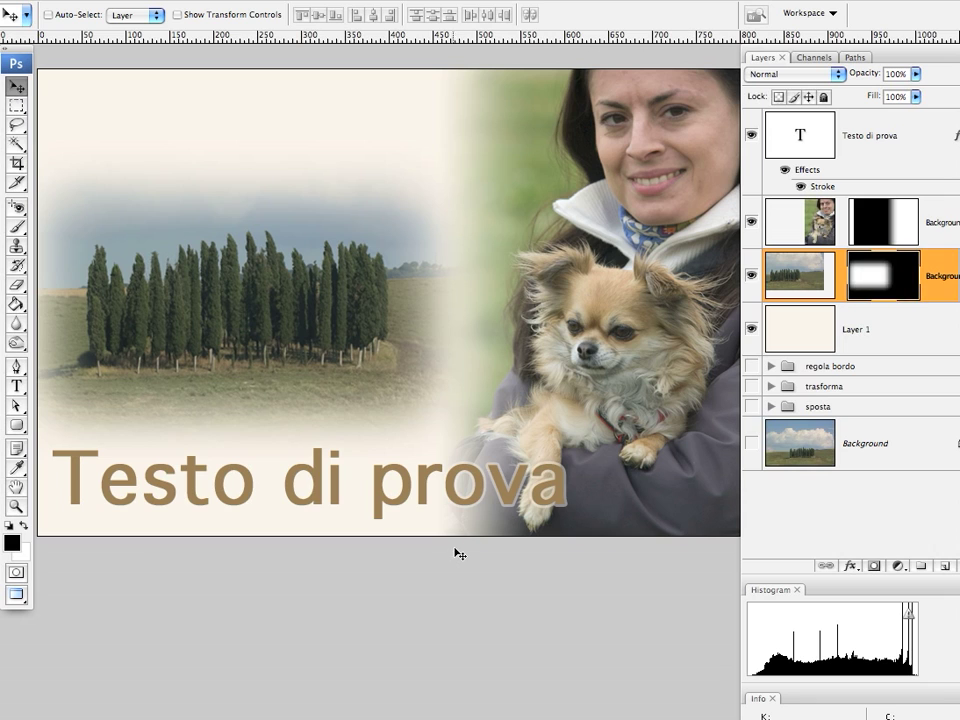